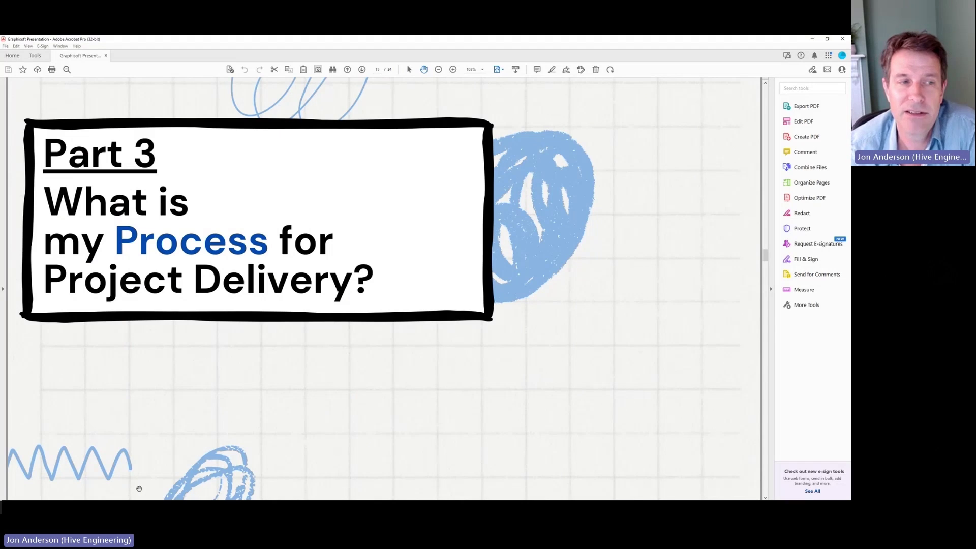
- Page past Typical Projects to the 'What is my Process for Project Delivery?' slide on page 17
scroll(139, 488, down, 1)
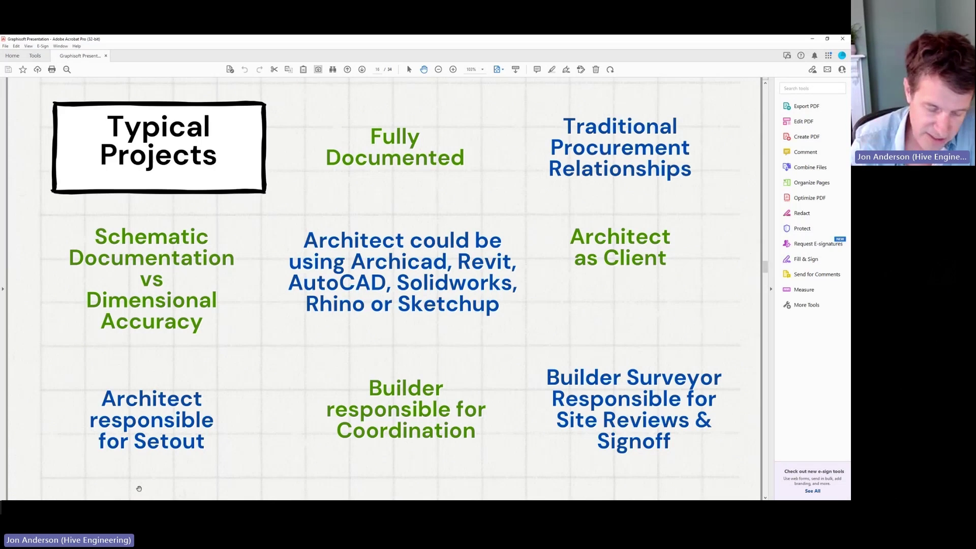
key(Right)
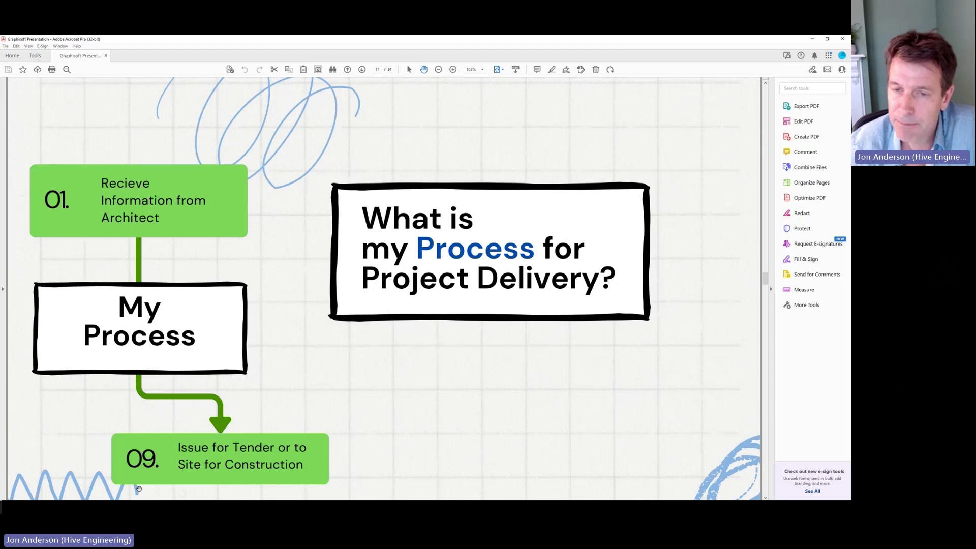
- Advance to page 18, listing template setup, receiving information and model setup items
key(Page_Down)
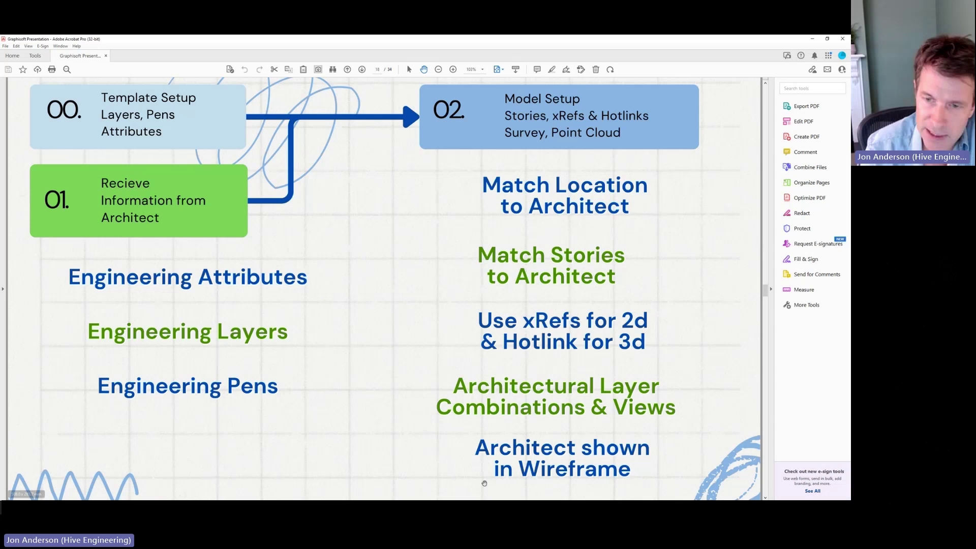
- Zoom out to 75% and step the flowchart through steps 04–08 and the repeat loops to step 09
ctrl+scroll(225, 437, down, 2)
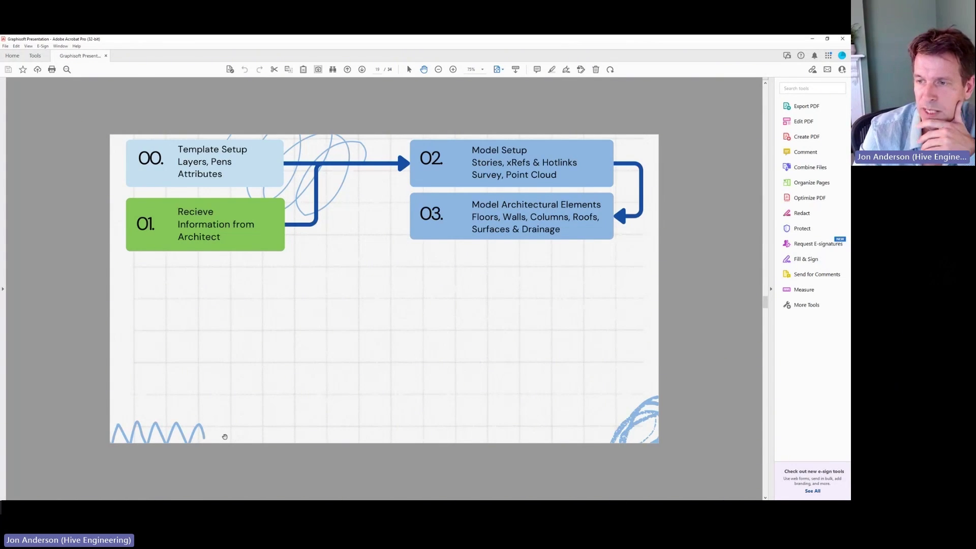
key(Right)
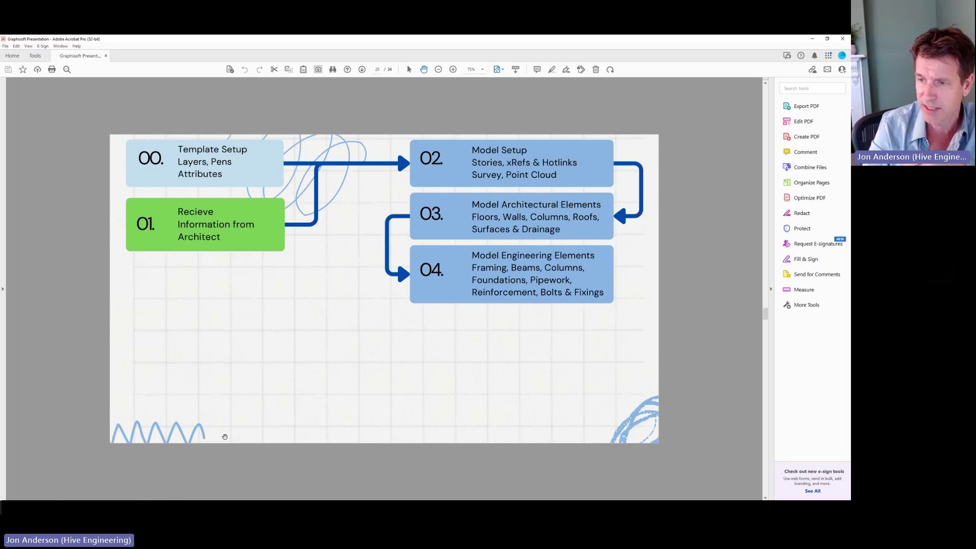
key(Page_Down)
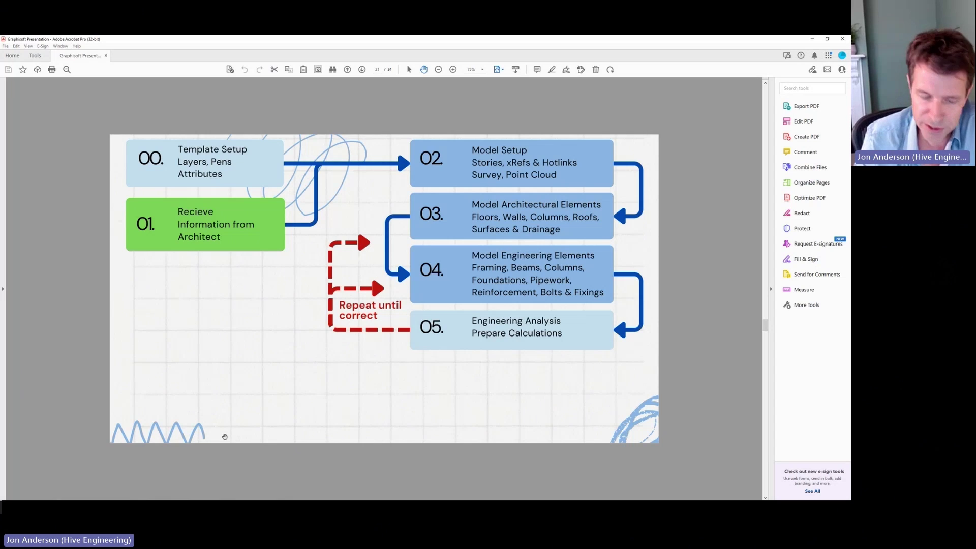
key(Right)
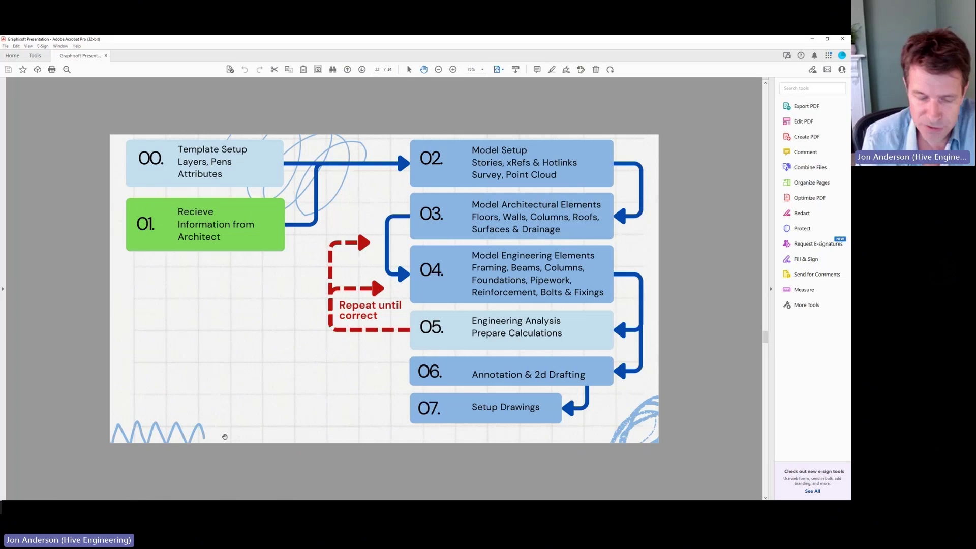
key(Right)
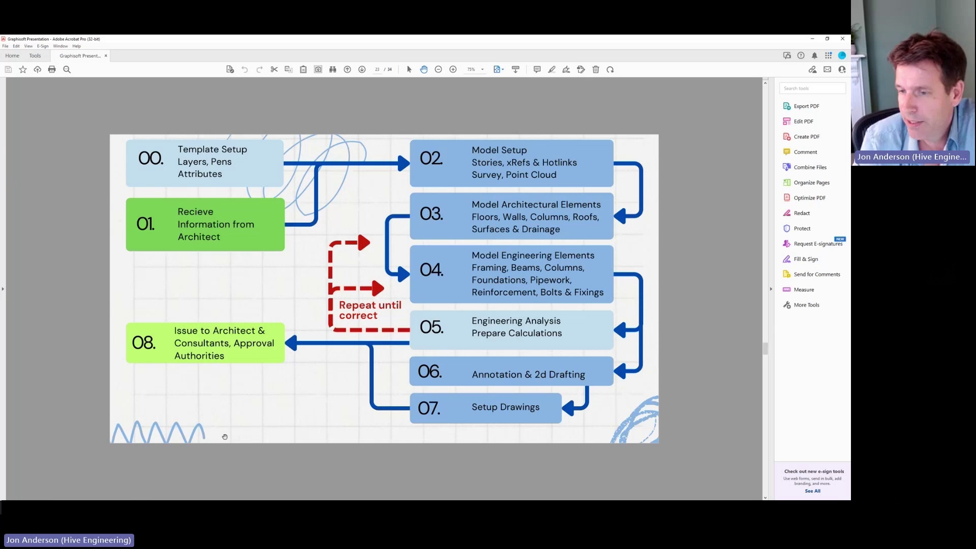
key(Right)
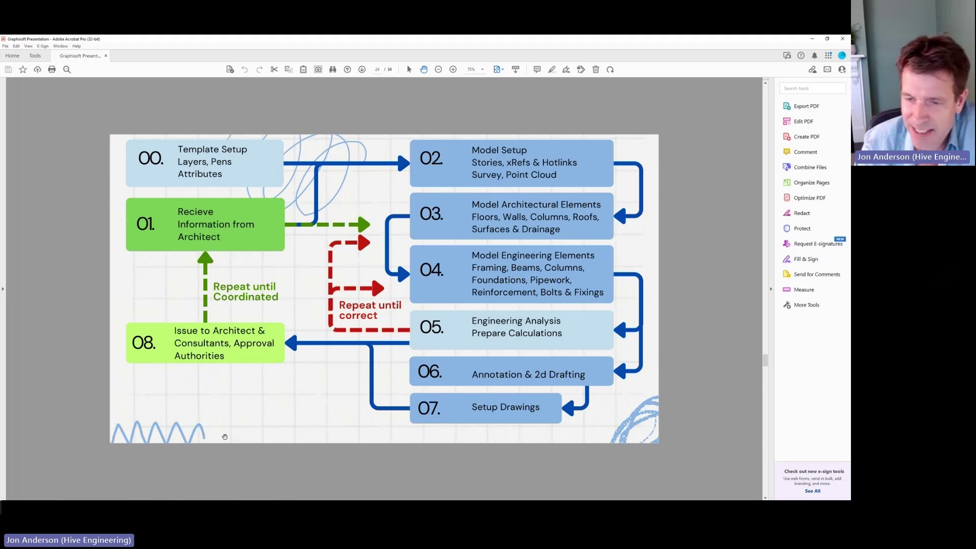
key(Right)
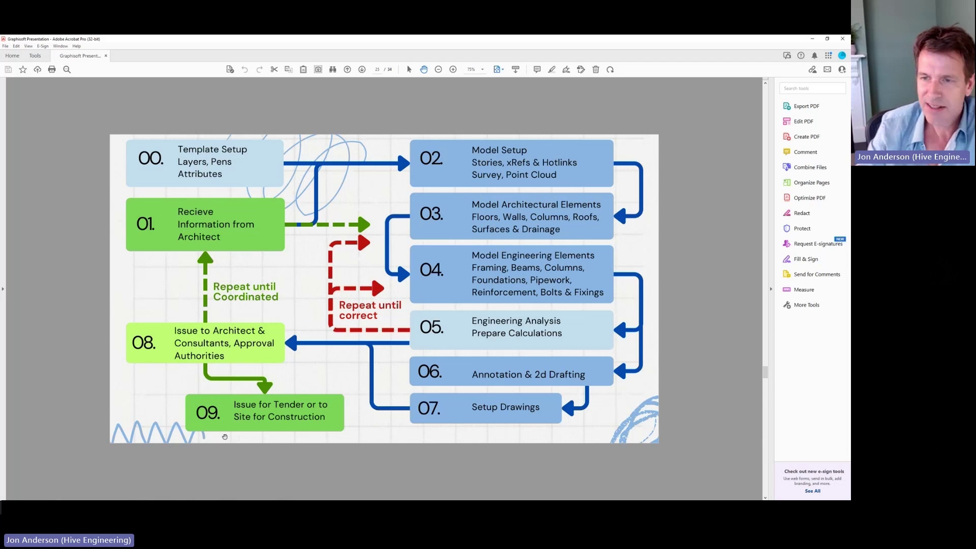
- Go to the Project Demonstration slide and switch to the Archicad 3D model window
key(Right)
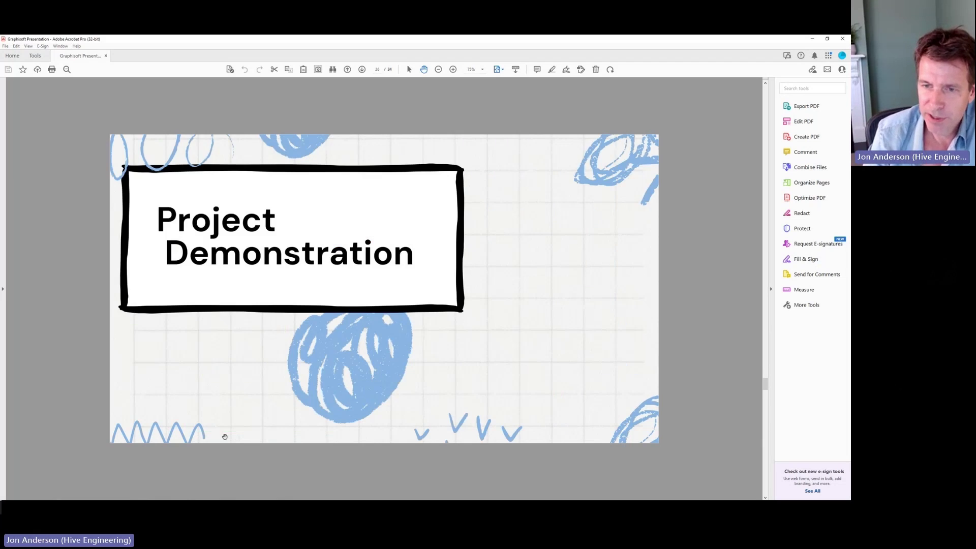
key(alt+Tab)
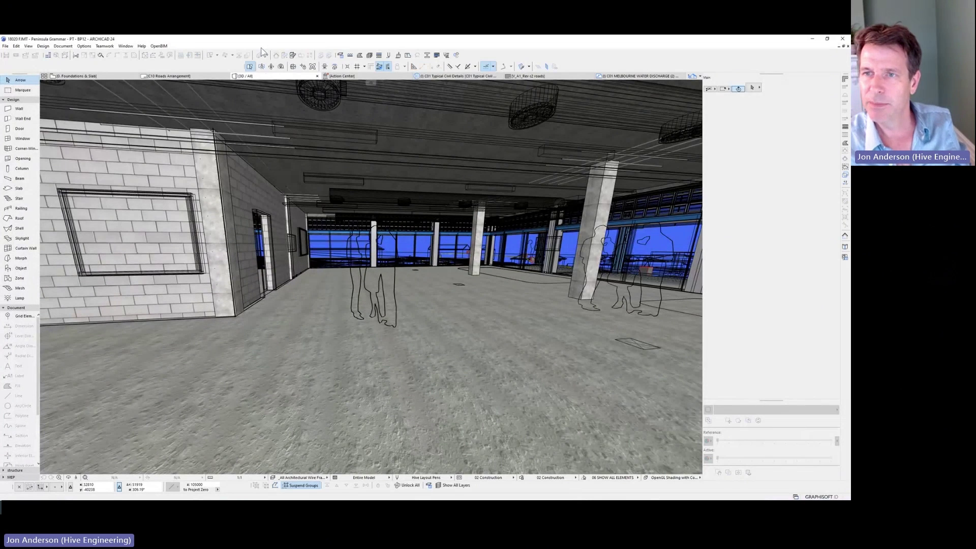
- Walk through the 3D interior, past the block wall and through the doorway into the hall
click(263, 66)
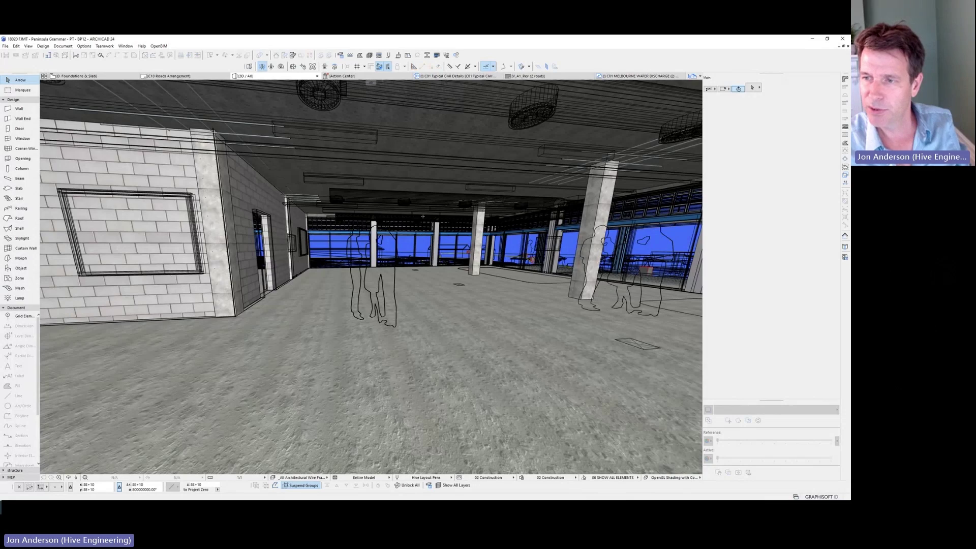
key(Up)
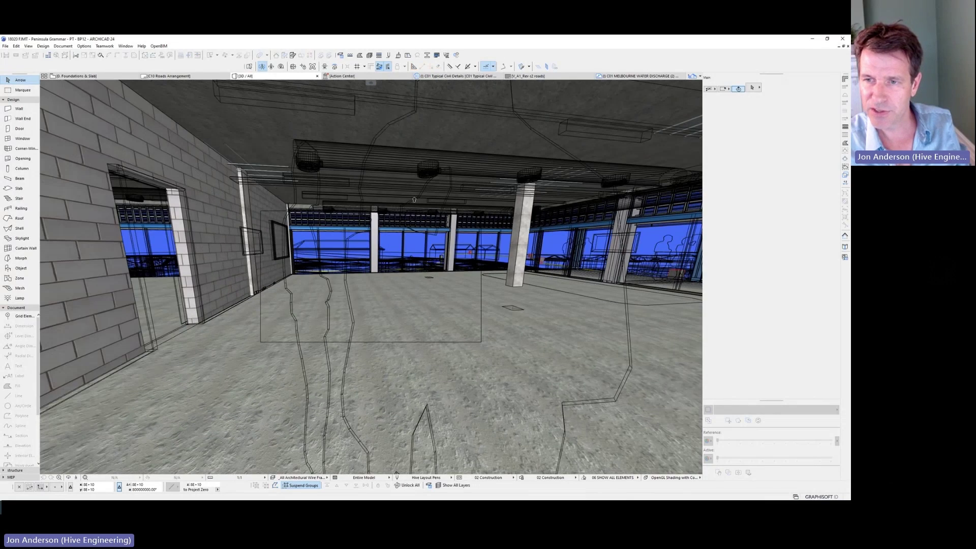
mouse_move(202, 250)
key(Down)
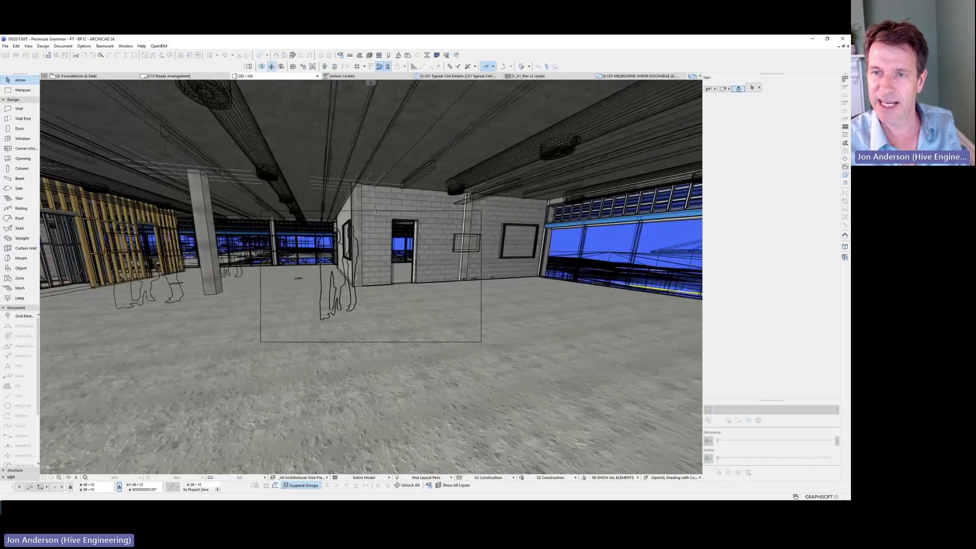
key(Up)
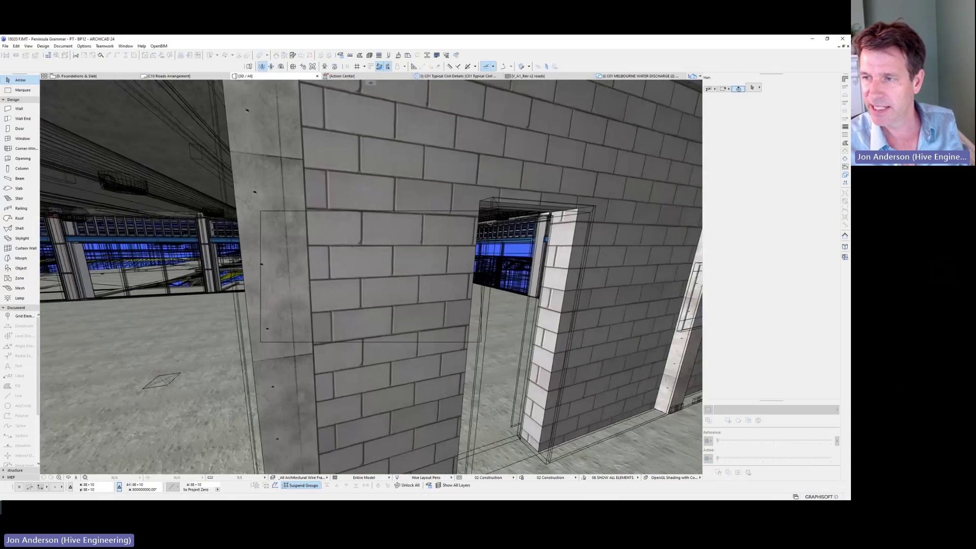
key(Right)
key(Up)
key(Up)
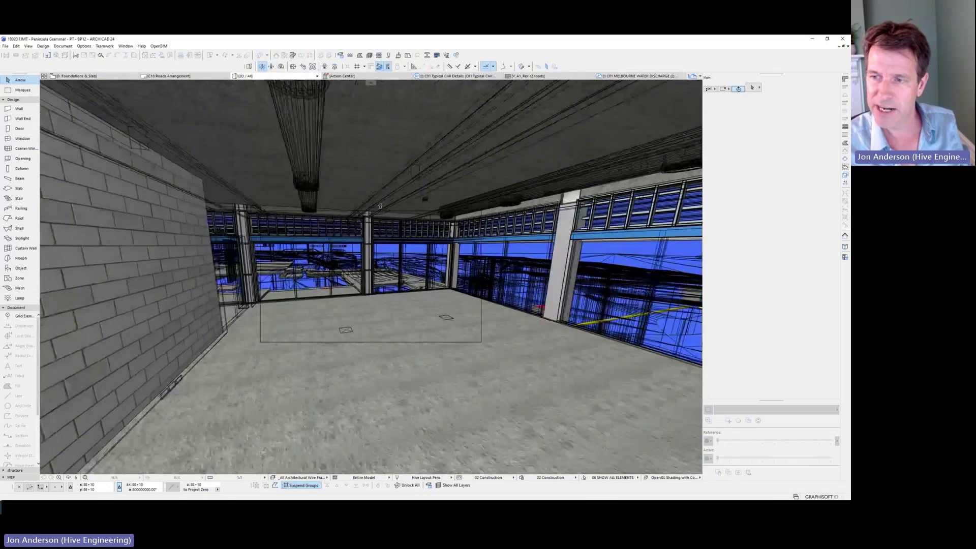
key(Left)
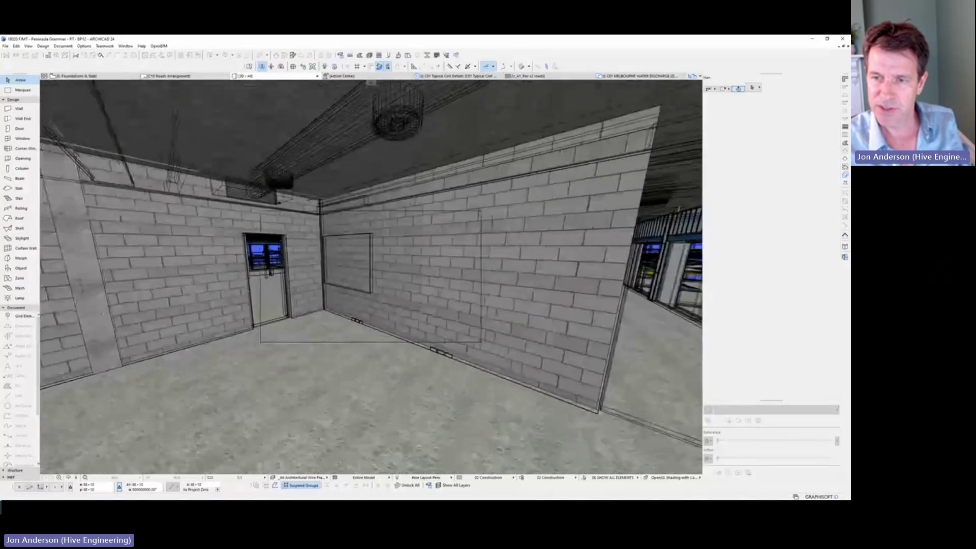
key(Escape)
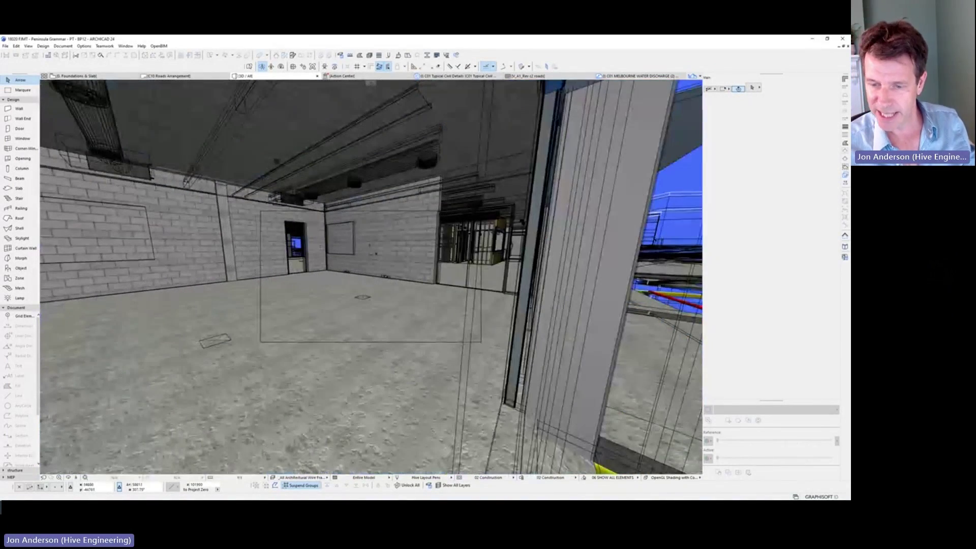
- Switch to the 0. Foundations & Slab plan and bring up the layer combinations list
click(313, 478)
click(313, 479)
key(F2)
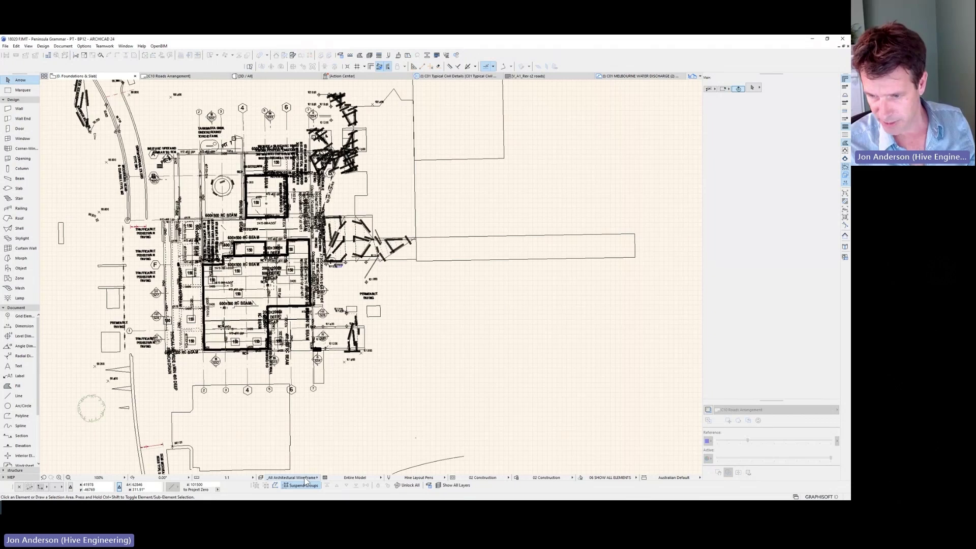
click(307, 479)
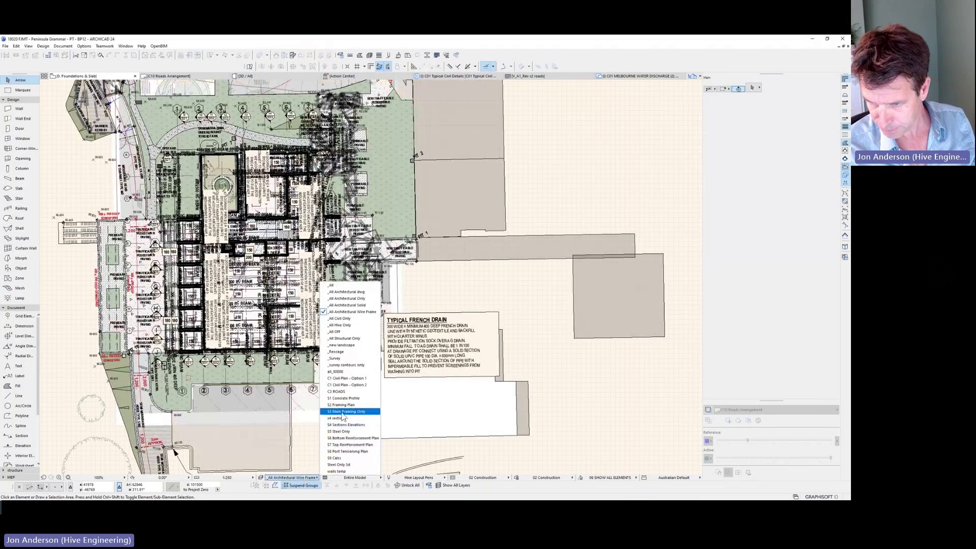
- Choose S6 Bottom Reinforcement Plan as the layer combination, hiding the civil overlays
click(352, 438)
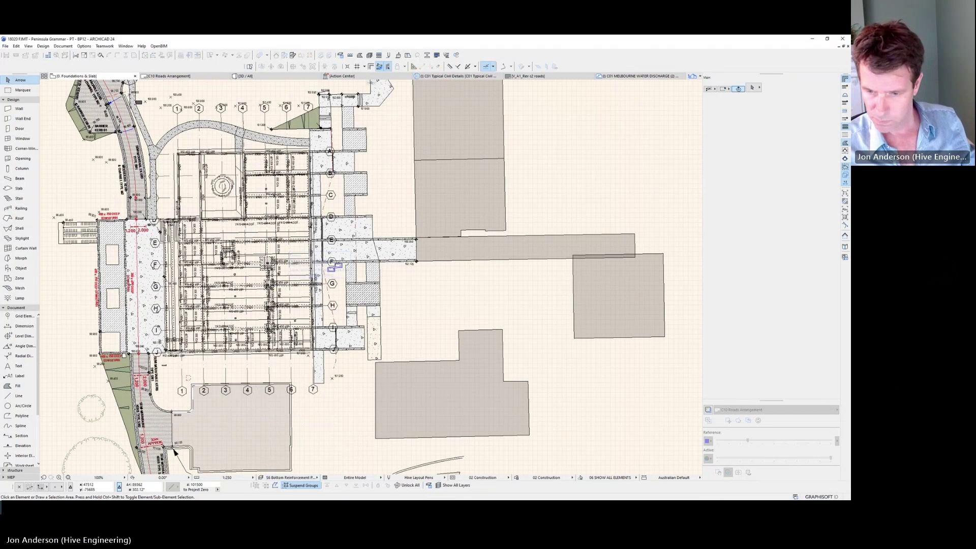
- Set the plan scale to 1:100 and select the slab to inspect it
click(244, 477)
click(269, 438)
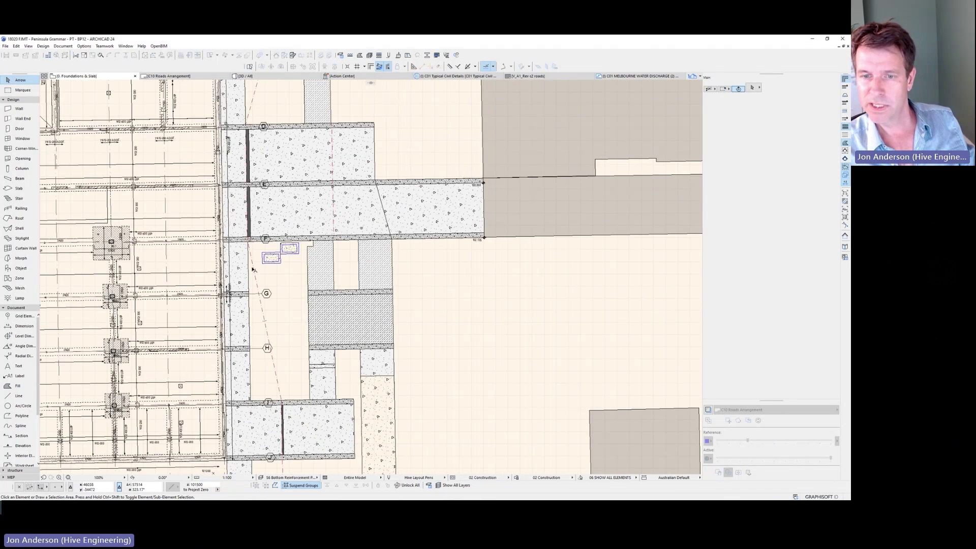
scroll(443, 177, up, 5)
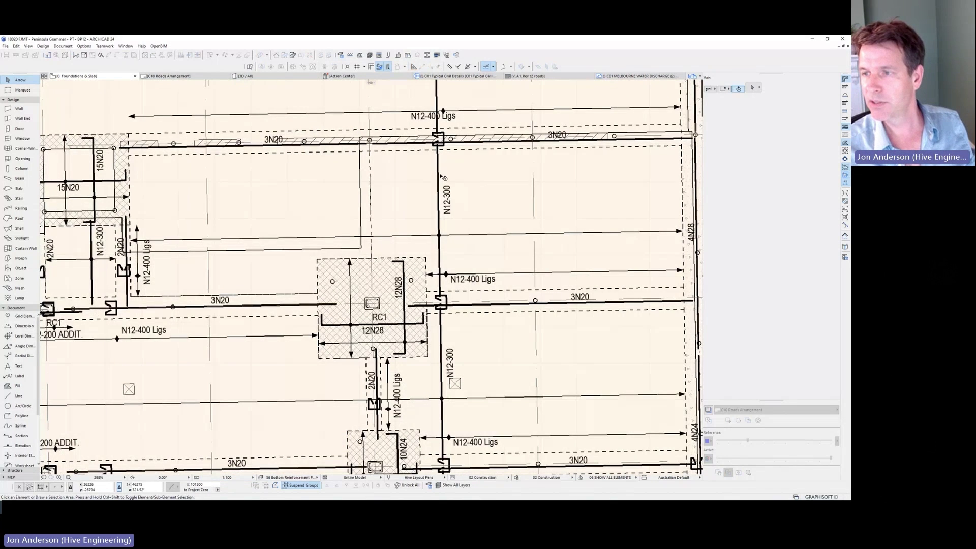
click(442, 177)
key(Escape)
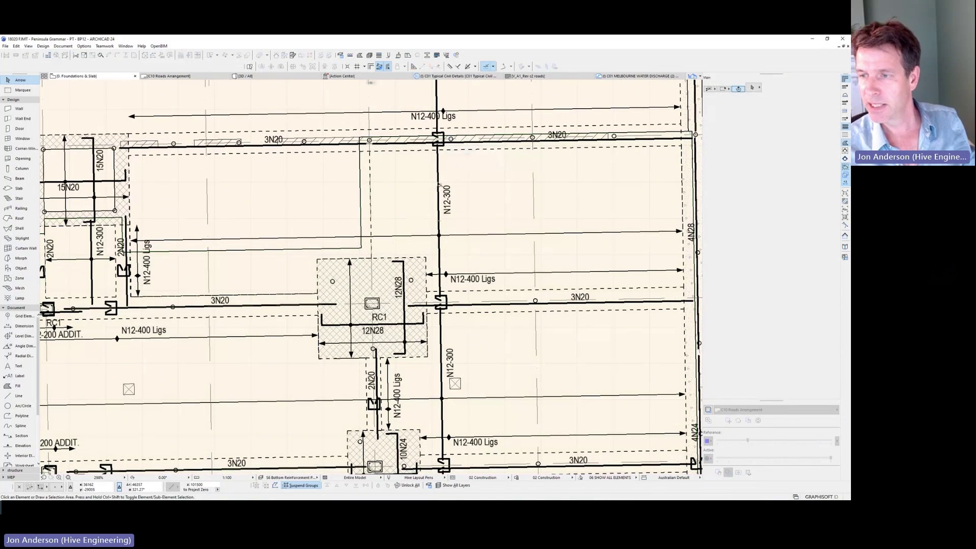
click(440, 184)
key(Escape)
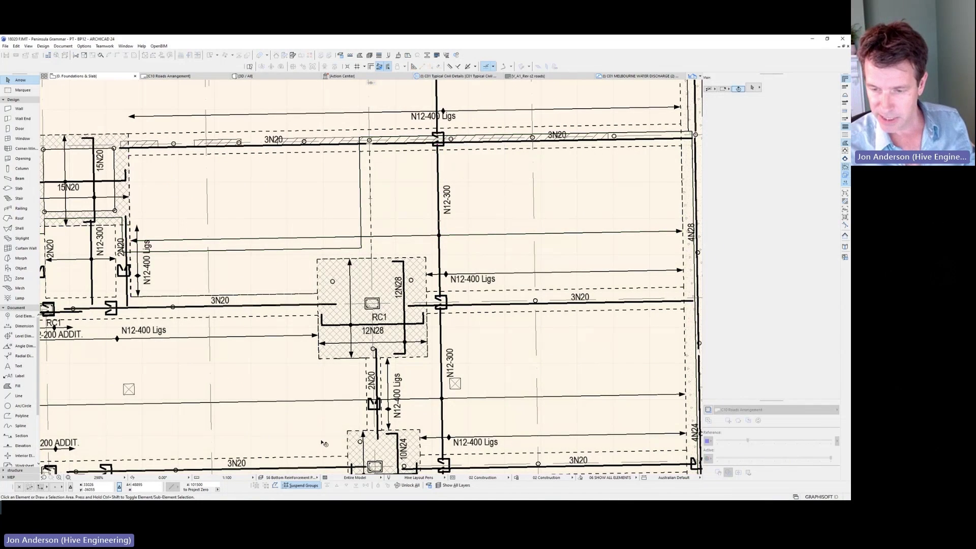
- Switch to another layer combination and go to the 3D / All view with F3
click(290, 477)
click(363, 354)
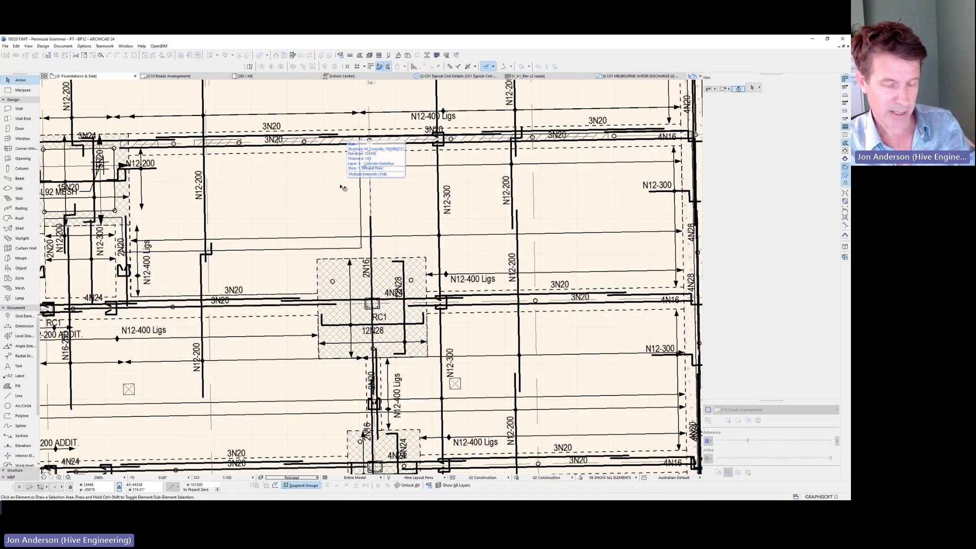
key(F3)
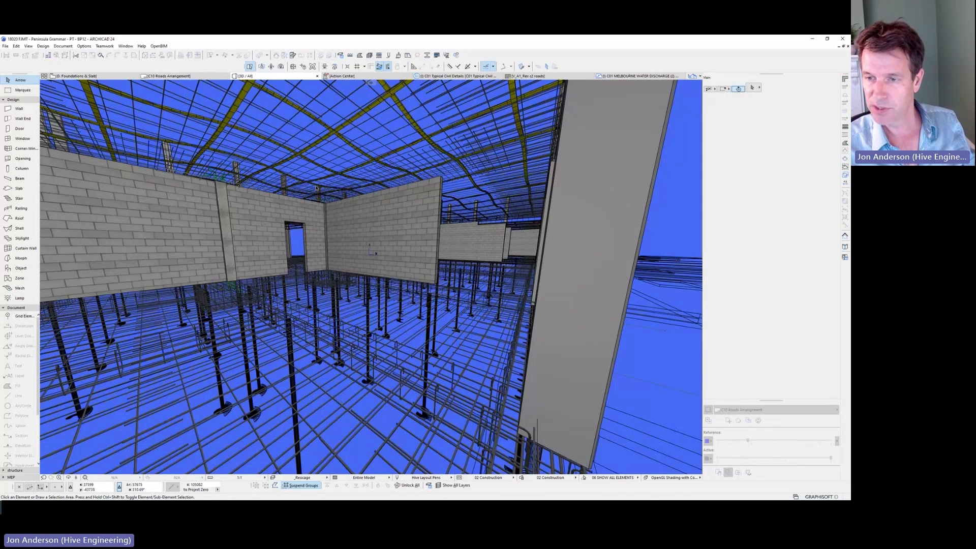
- Orbit to examine slab tendons and columns, then select the 3N20 rebar on the foundation plan
shift+middle_drag(316, 188, 241, 264)
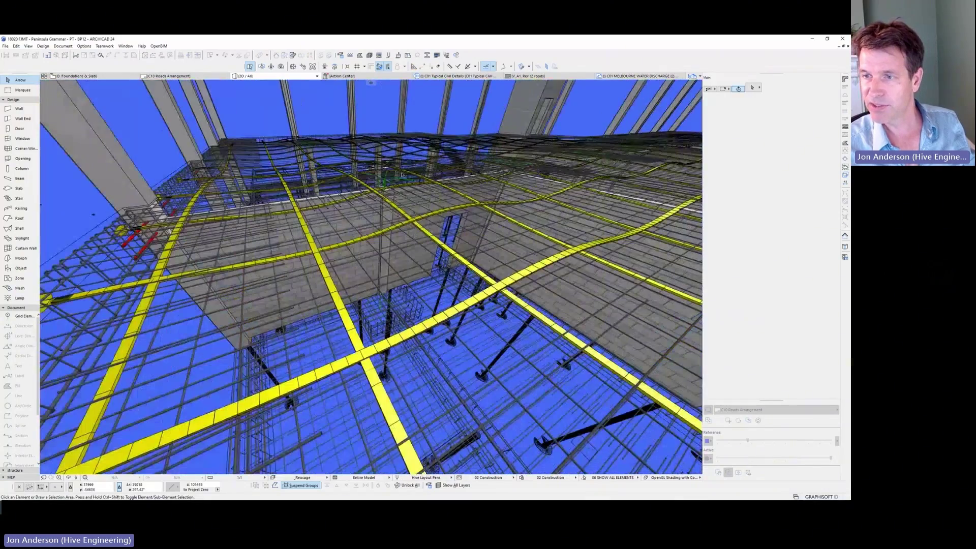
shift+middle_drag(401, 174, 293, 148)
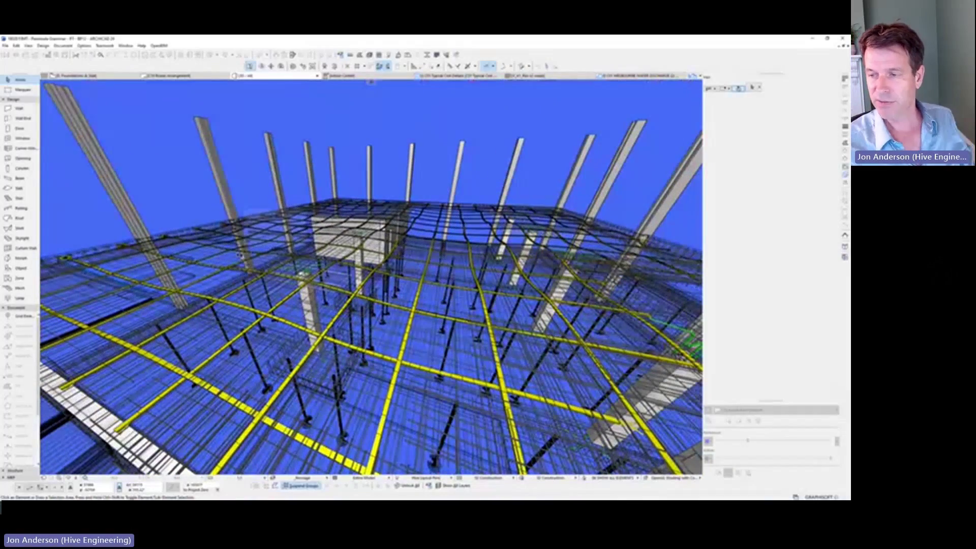
shift+middle_drag(292, 255, 348, 235)
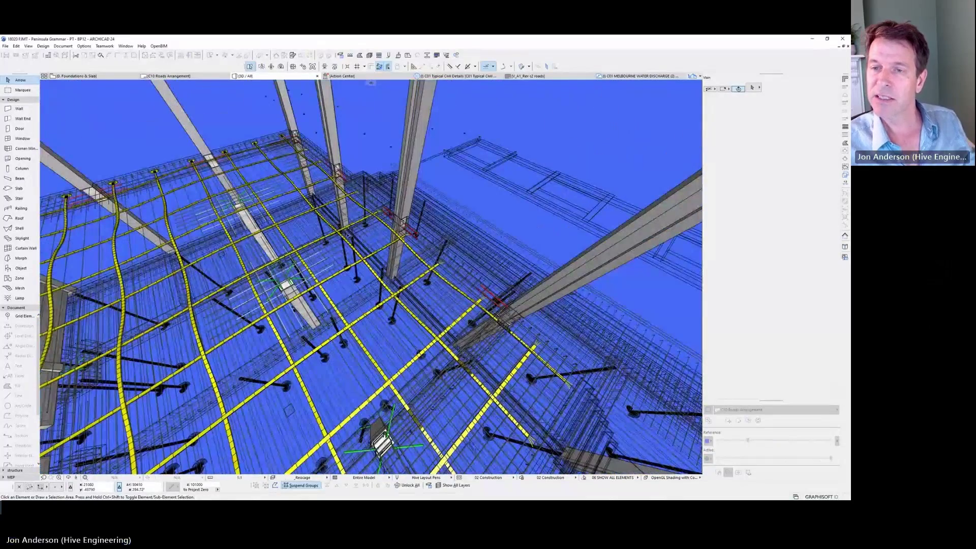
key(F2)
click(264, 313)
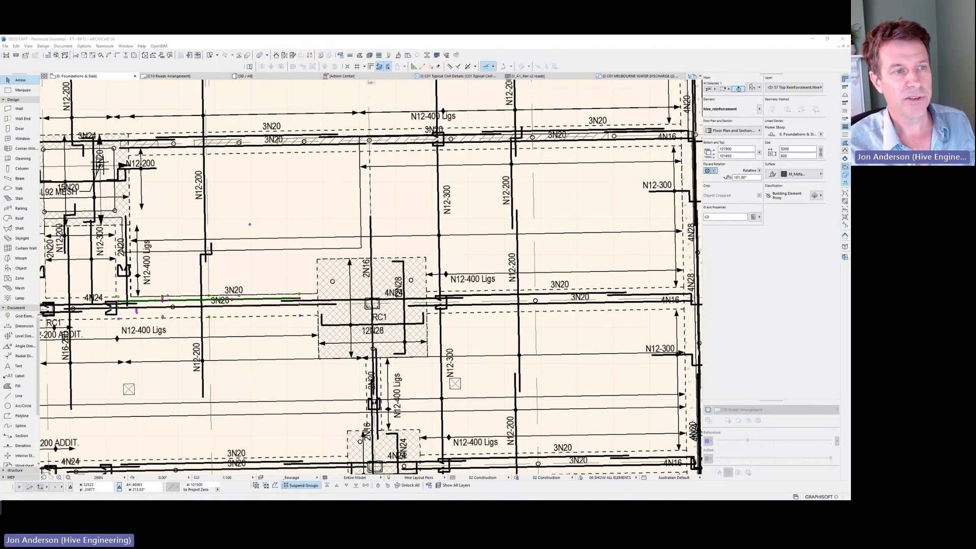
- In the rebar's settings, set Number of Bars to 8 and Bar Diameter from 20 to 28
key(ctrl+t)
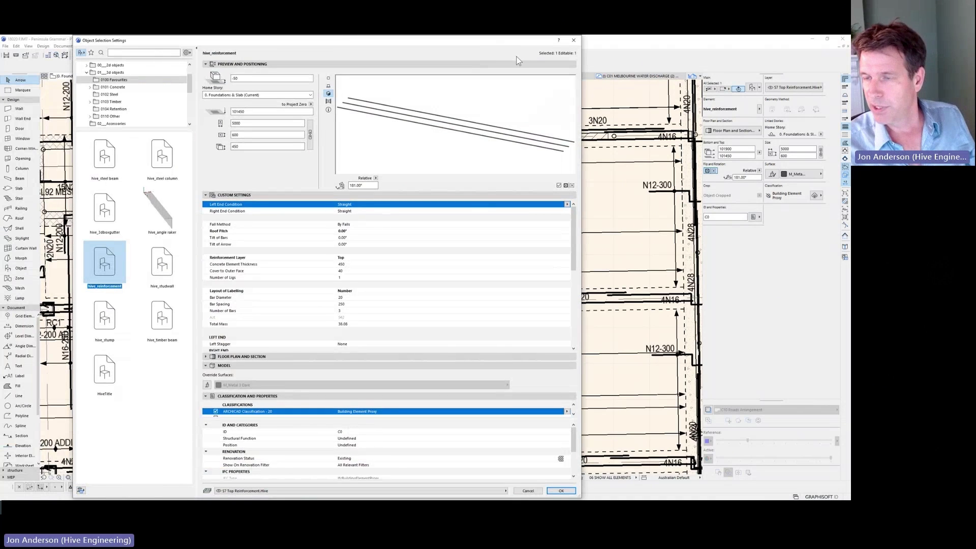
click(538, 311)
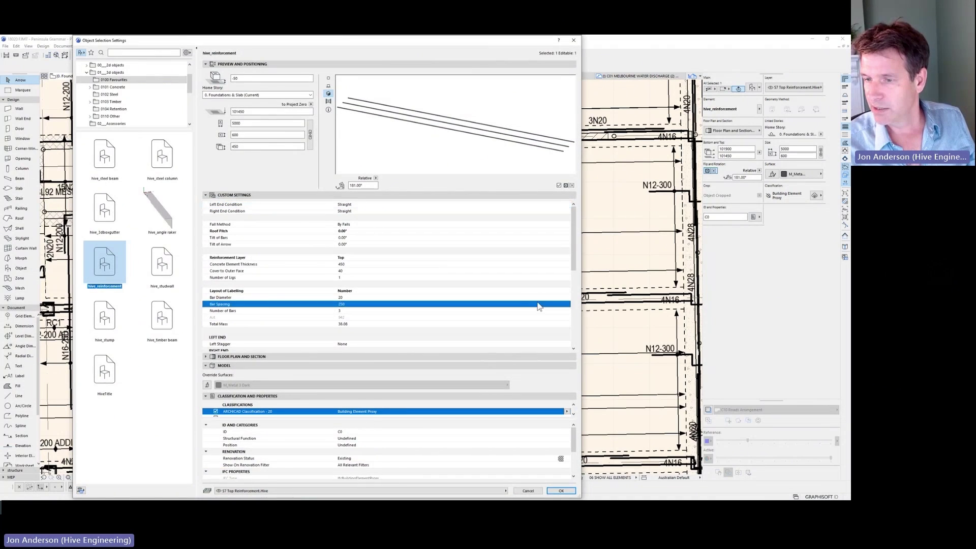
click(567, 310)
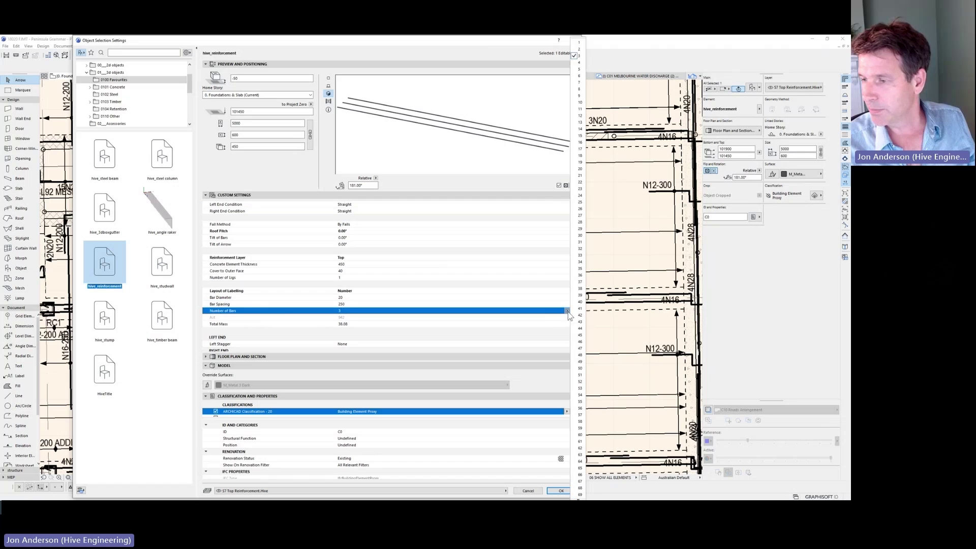
click(580, 89)
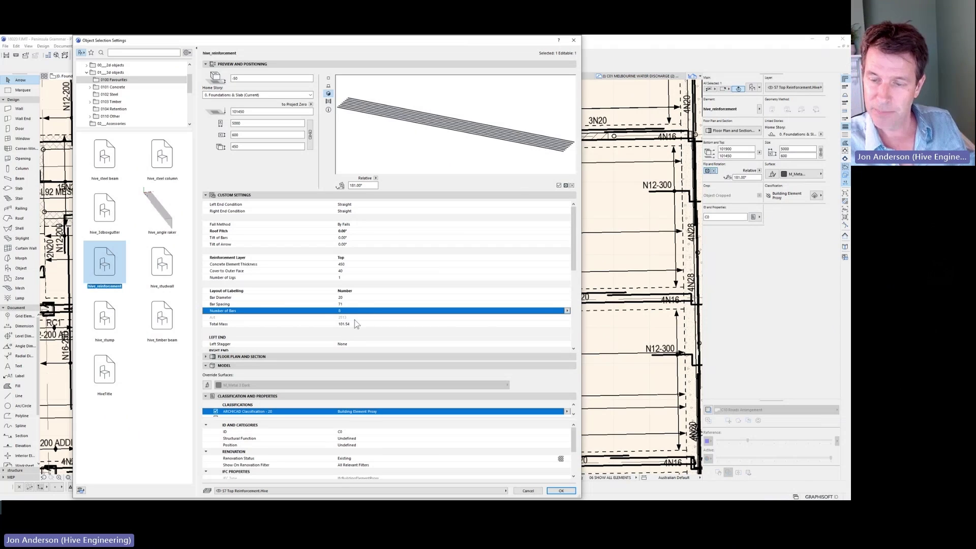
click(567, 298)
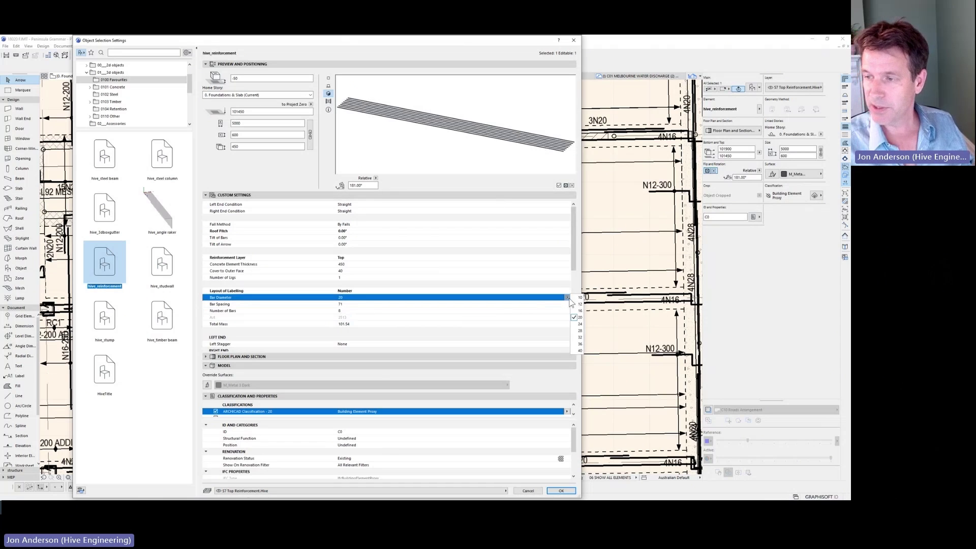
click(579, 330)
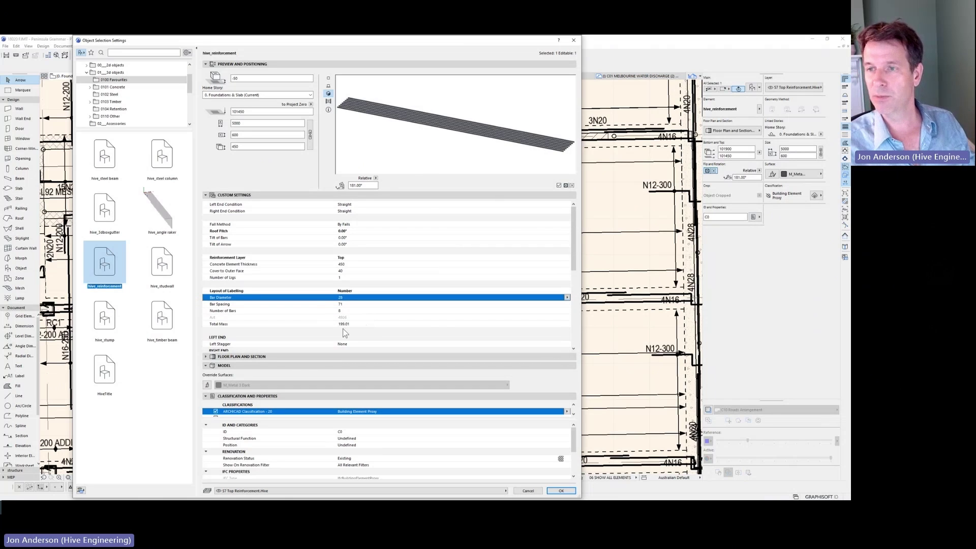
- Confirm the rebar settings, zoom around the plan, and open the layer combination list
key(Return)
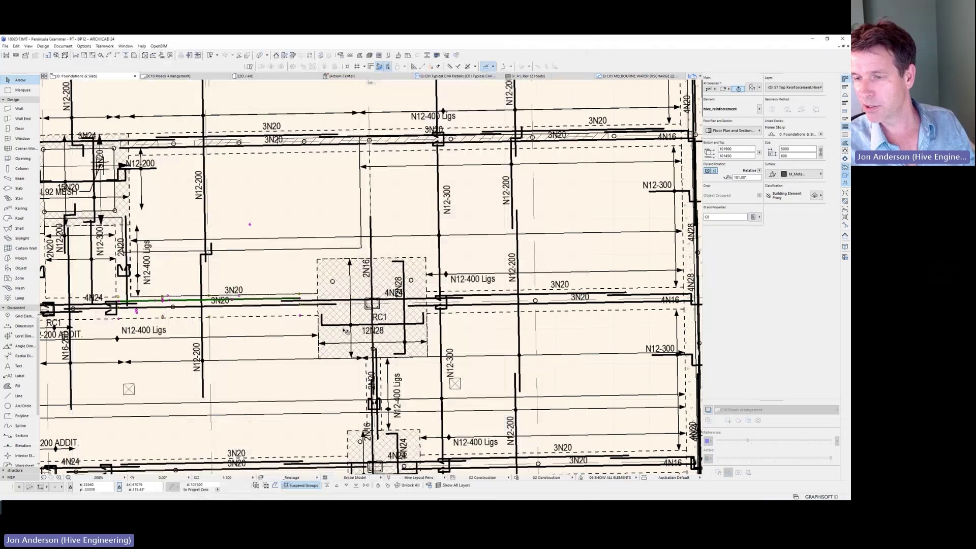
key(Escape)
scroll(345, 330, down, 10)
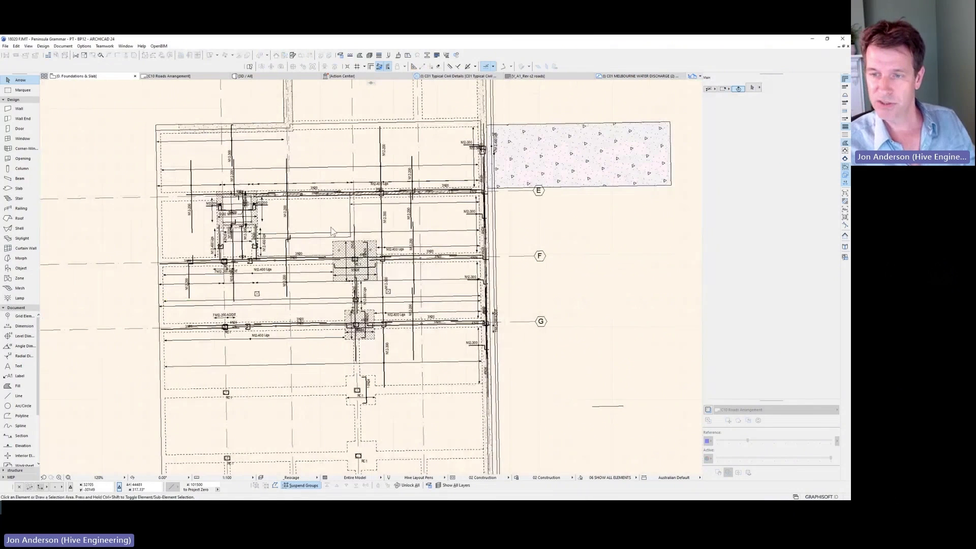
scroll(334, 229, up, 5)
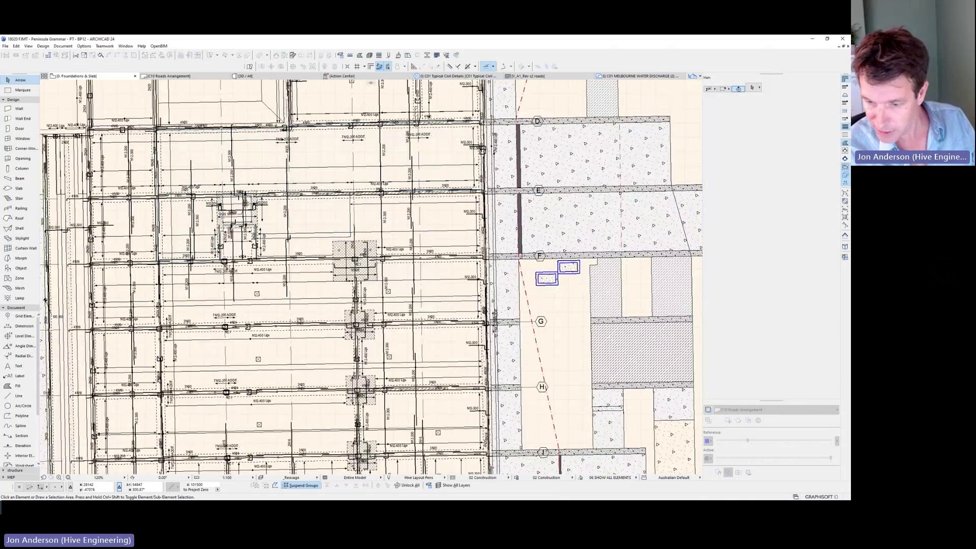
scroll(242, 286, down, 3)
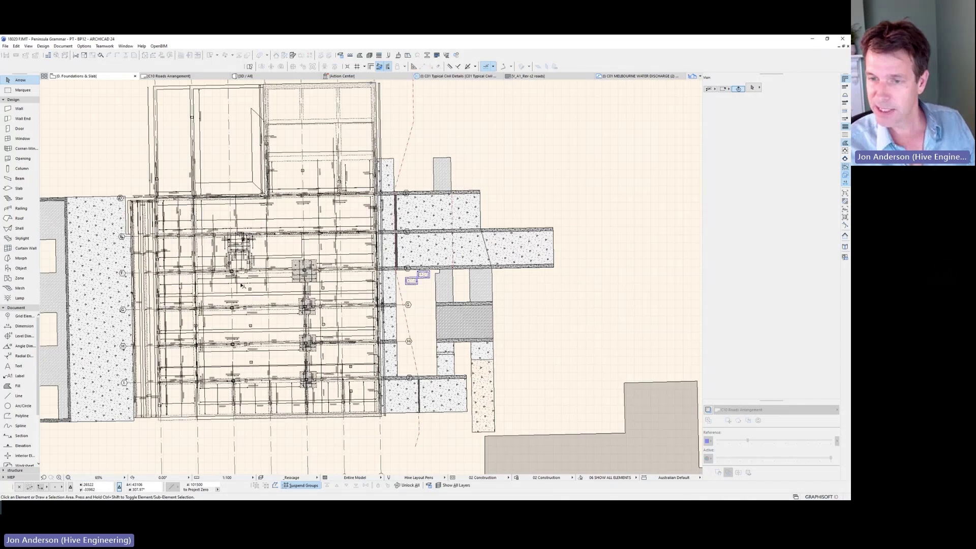
scroll(242, 286, down, 1)
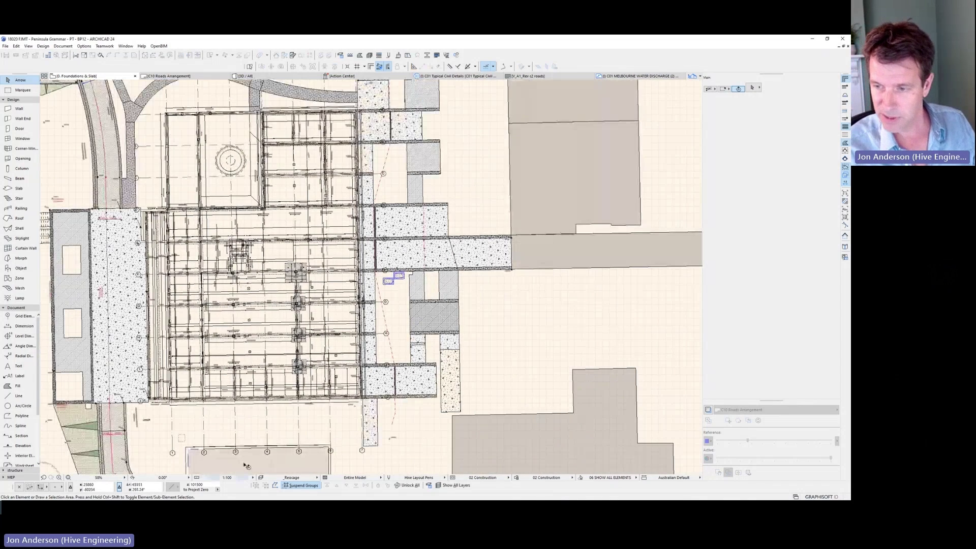
scroll(405, 268, up, 3)
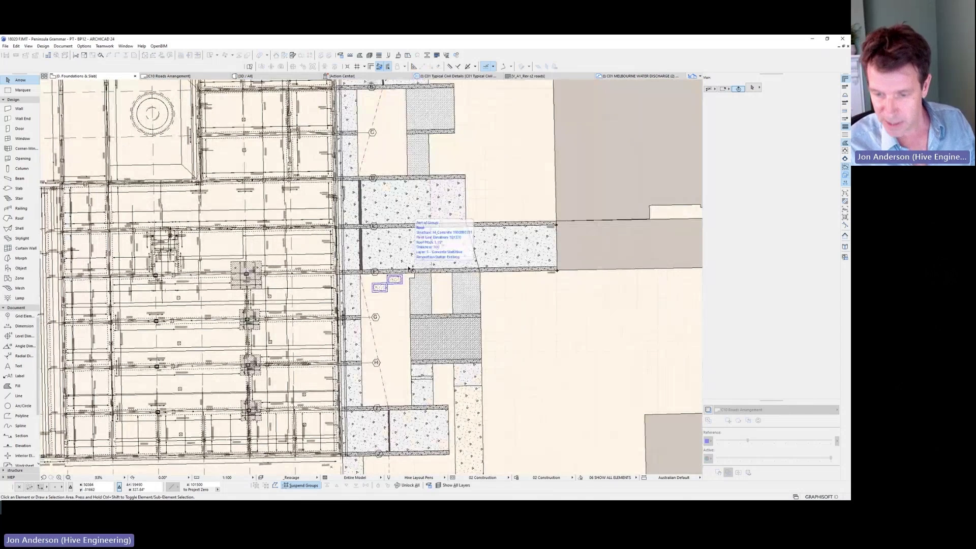
click(293, 478)
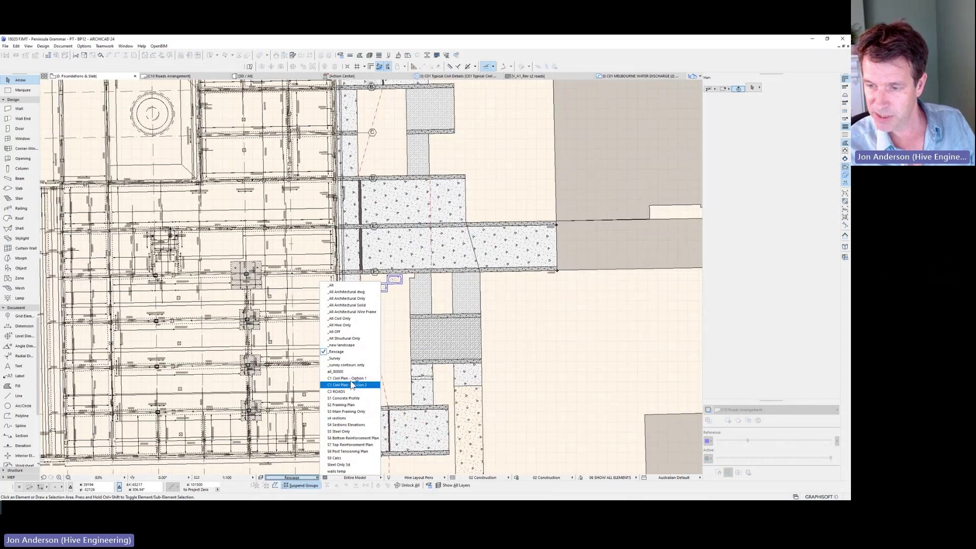
- Apply the C1 Civil Plan - Option 1 layer combination and move down to the -1. Pile Layout story
click(350, 378)
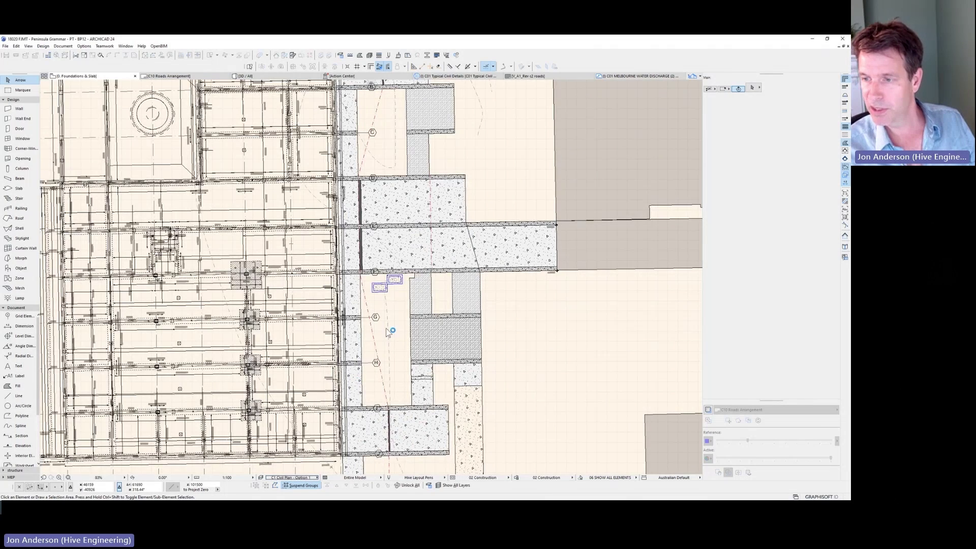
scroll(410, 286, down, 5)
scroll(409, 286, up, 4)
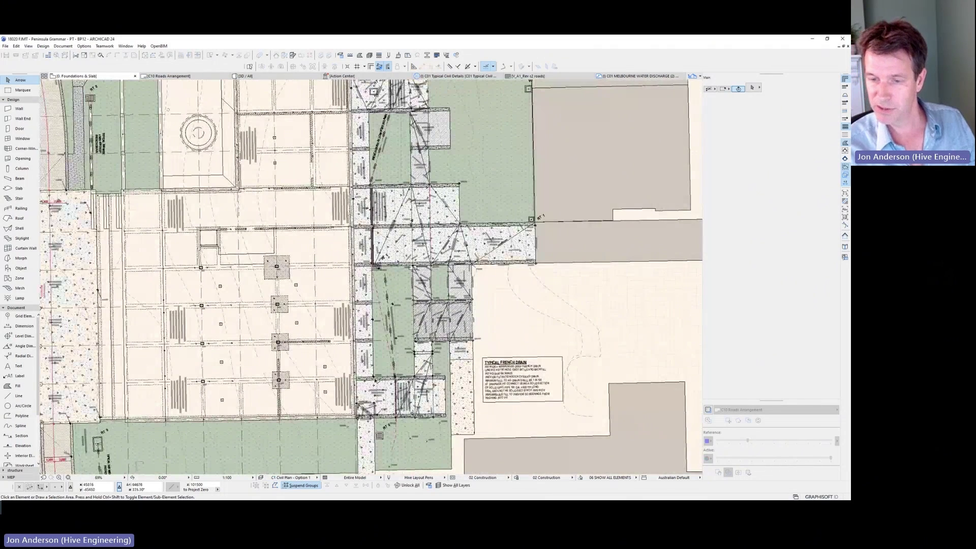
key(ctrl+Down)
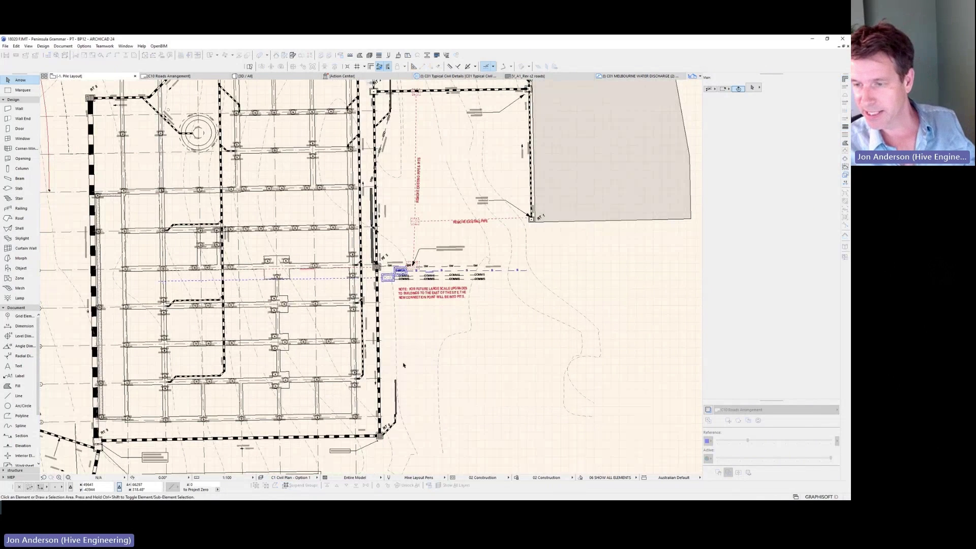
scroll(398, 362, up, 5)
click(358, 278)
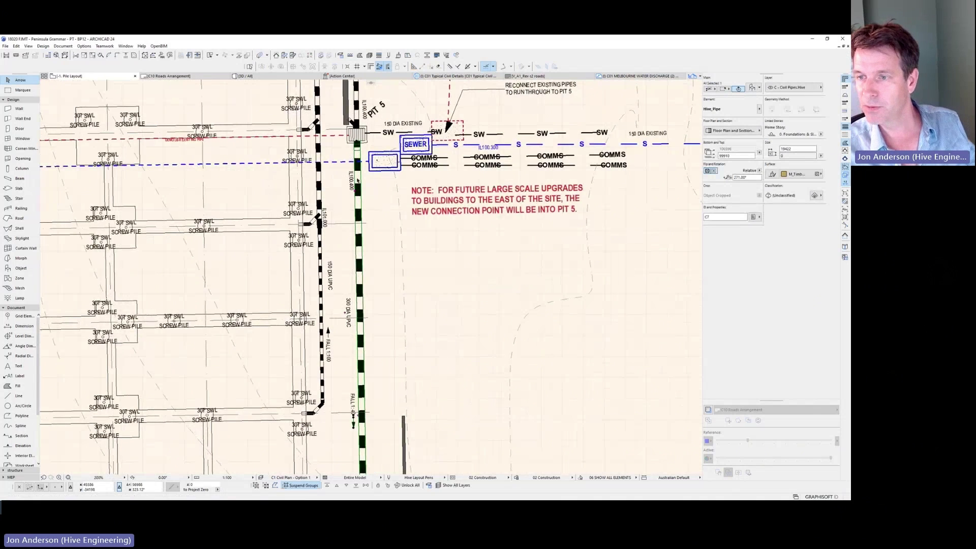
scroll(358, 177, up, 4)
scroll(355, 128, down, 6)
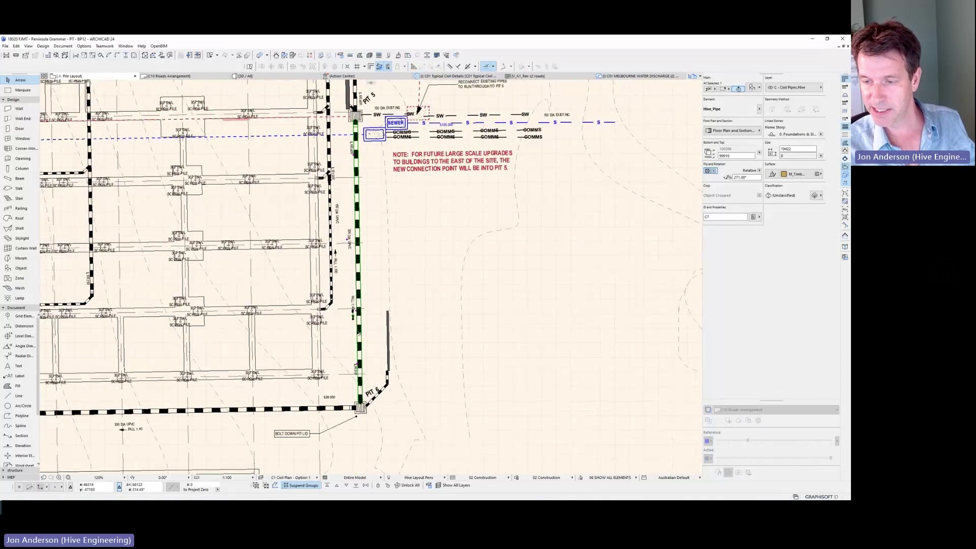
mouse_move(214, 414)
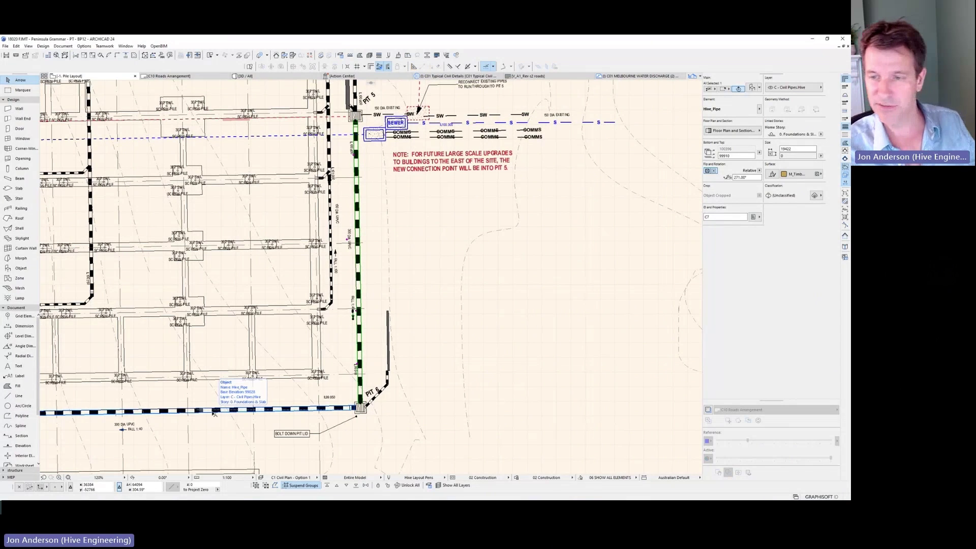
scroll(351, 244, up, 3)
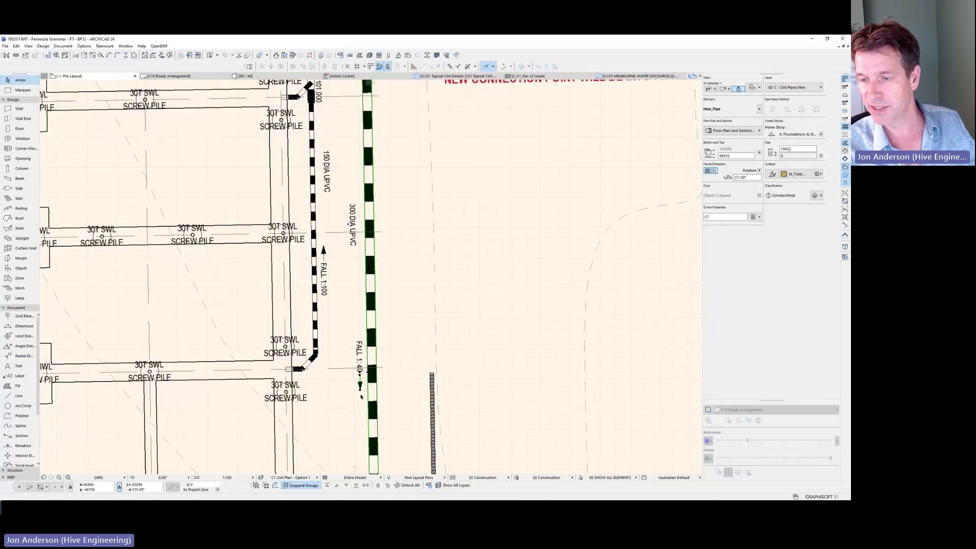